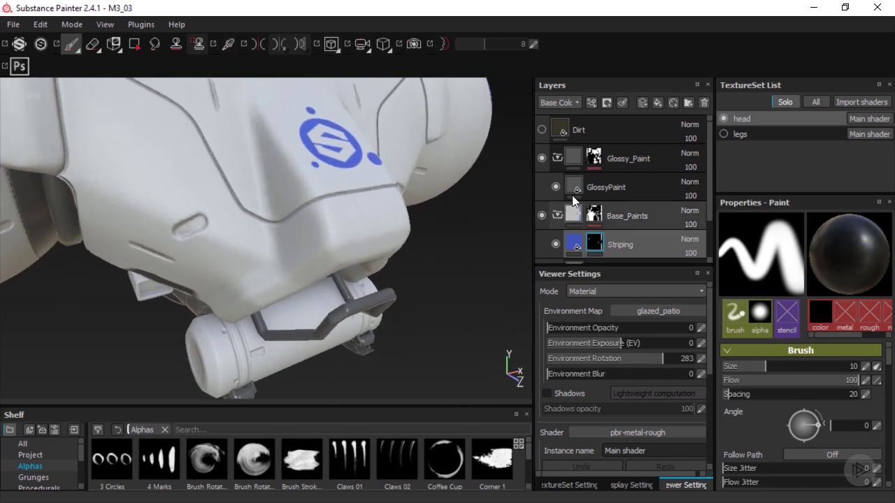
- Add a folder directly above Glossy_Paint in the layer stack and name it Bars
left_click(575, 157)
left_click(688, 103)
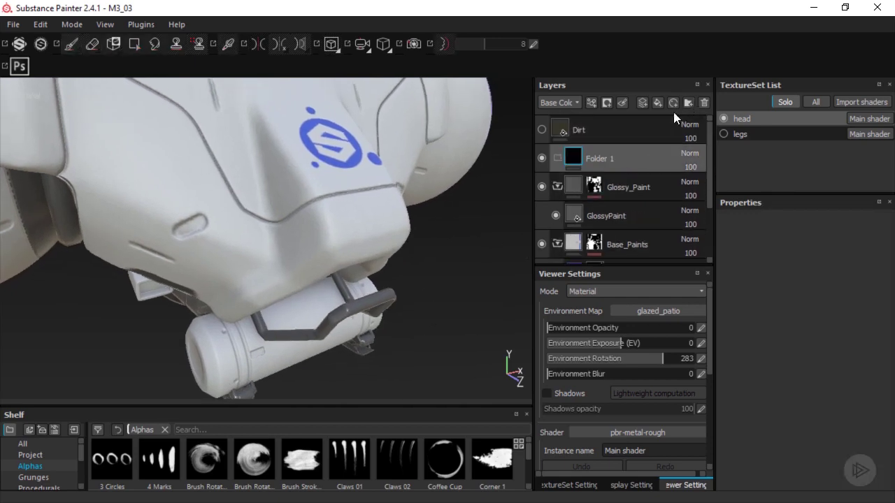
double_click(608, 162)
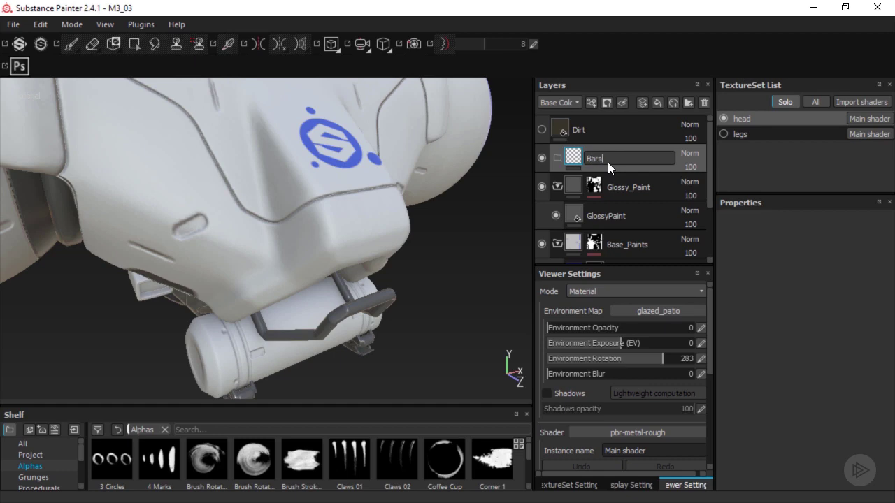
key("Return")
- Add a fill layer above the Bars folder and name it Bars
left_click(658, 103)
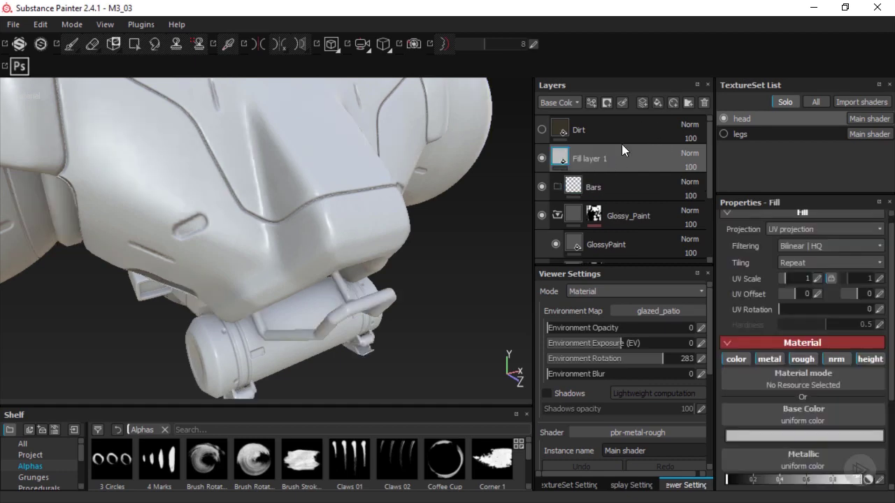
double_click(597, 160)
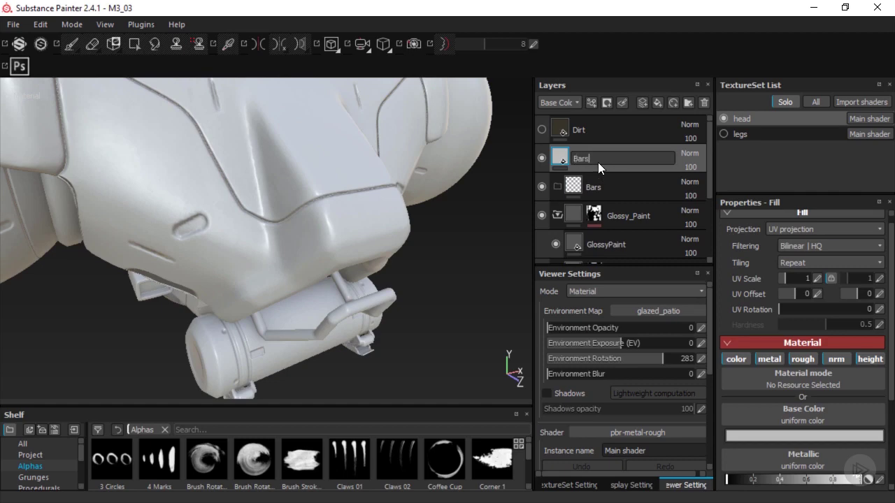
type("Bars")
key("Return")
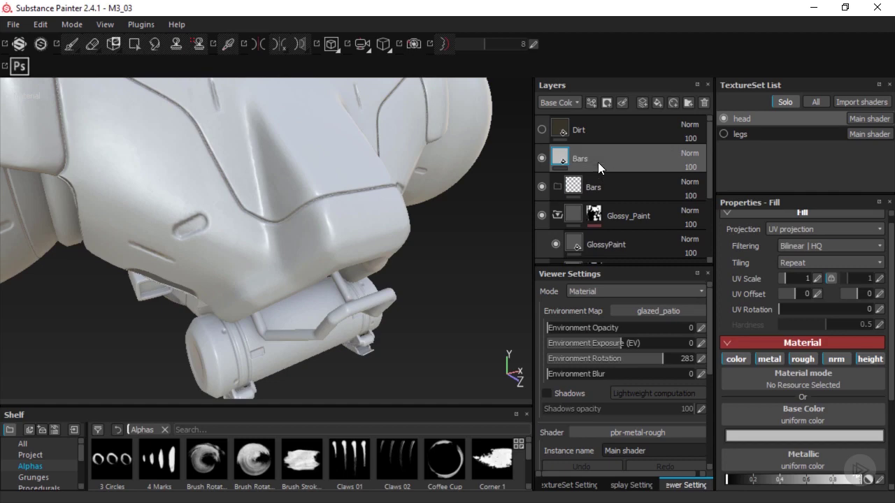
- Disable the metal, nrm and height channels of the Bars fill layer, leaving only color and rough
left_click(770, 359)
left_click(837, 359)
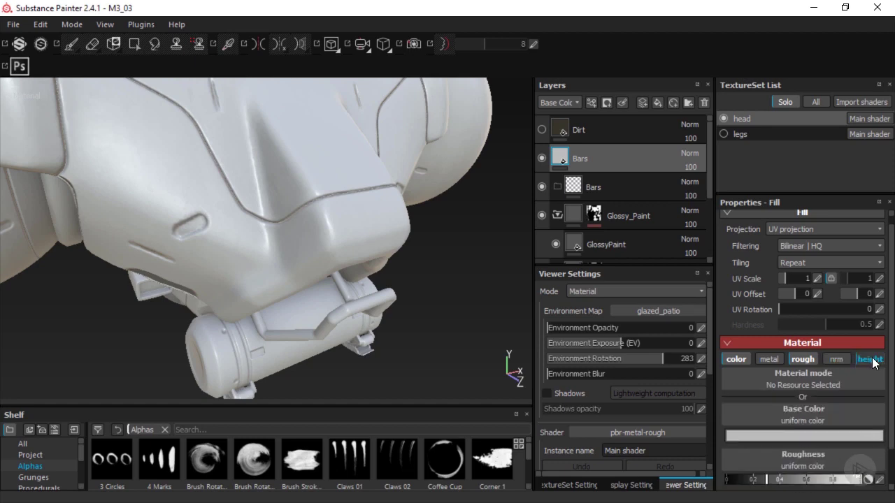
left_click(870, 359)
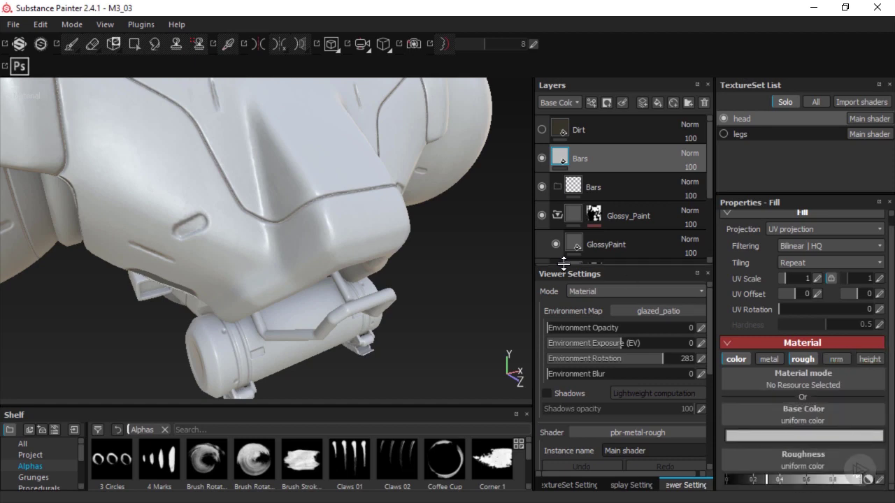
- Sample the Striping layer's blue as the Bars fill's base color, darken it to saturation 0.796 and value 0.231, and raise the roughness
scroll(709, 184, "down", 2)
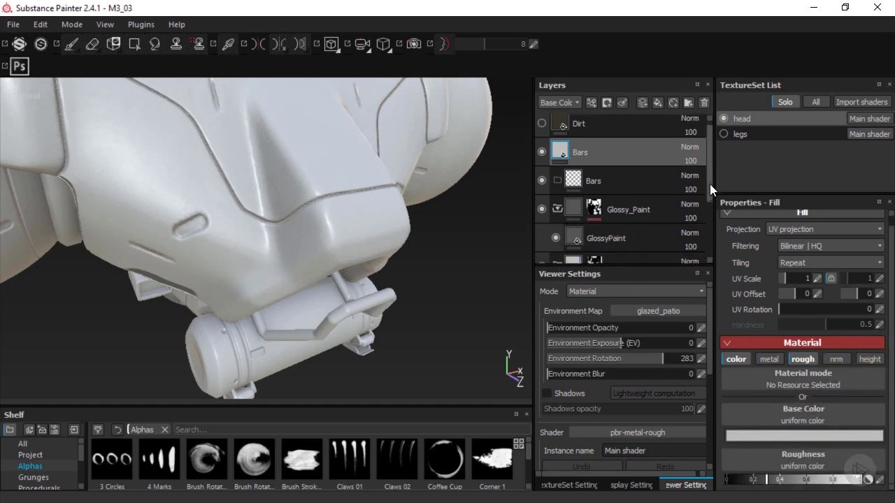
left_click_drag(710, 184, 710, 203)
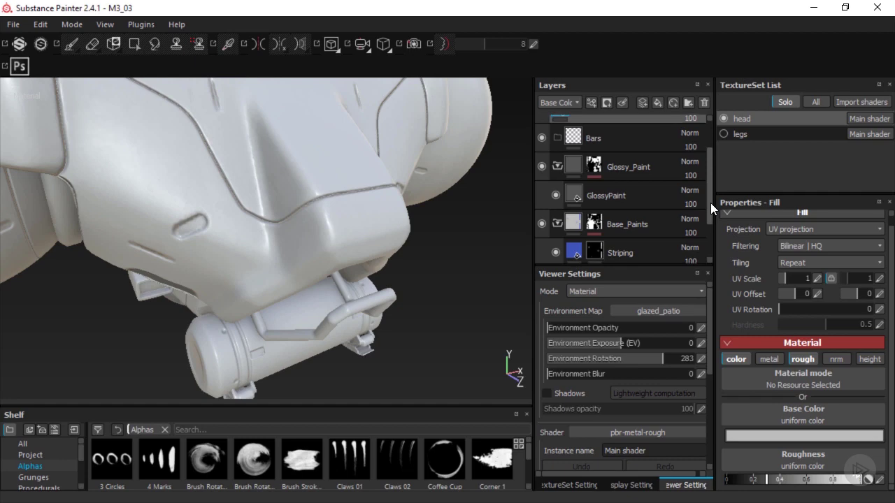
left_click(785, 435)
left_click(718, 341)
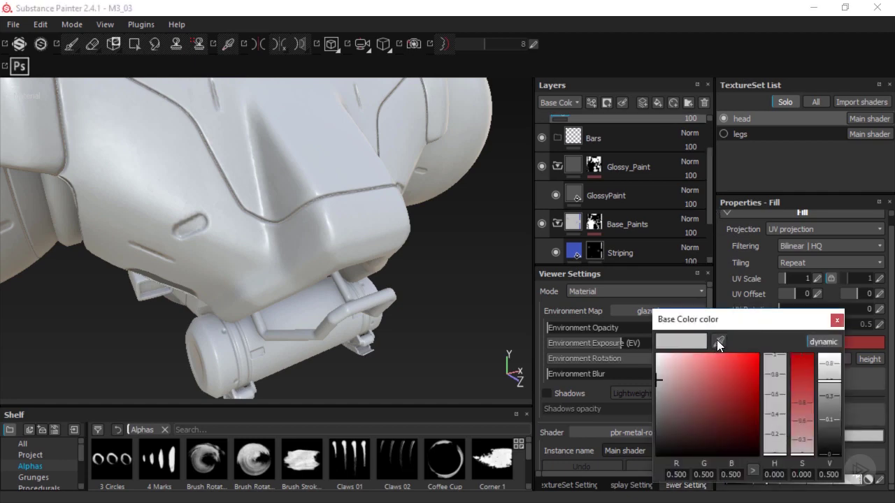
left_click(575, 249)
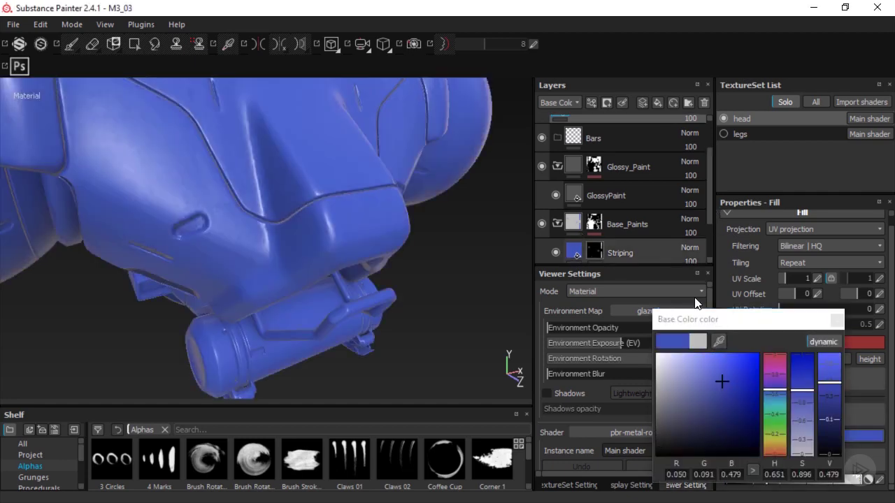
left_click_drag(809, 394, 828, 404)
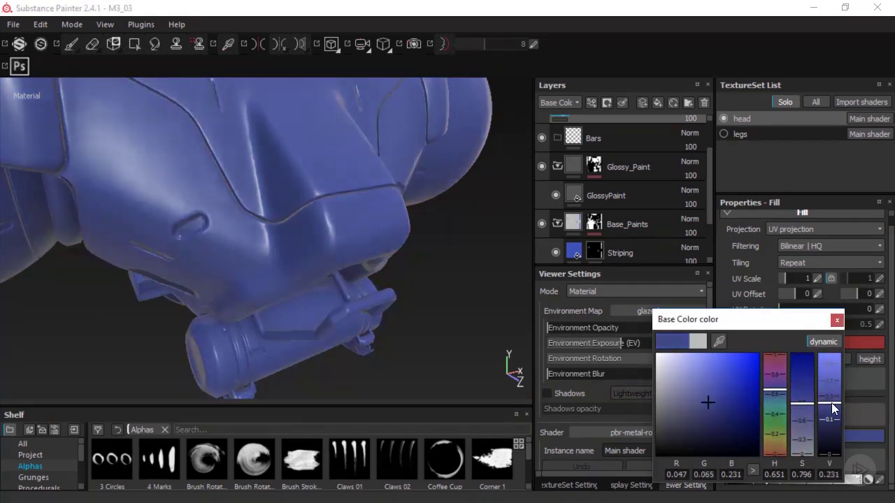
left_click(836, 321)
left_click_drag(776, 482, 823, 486)
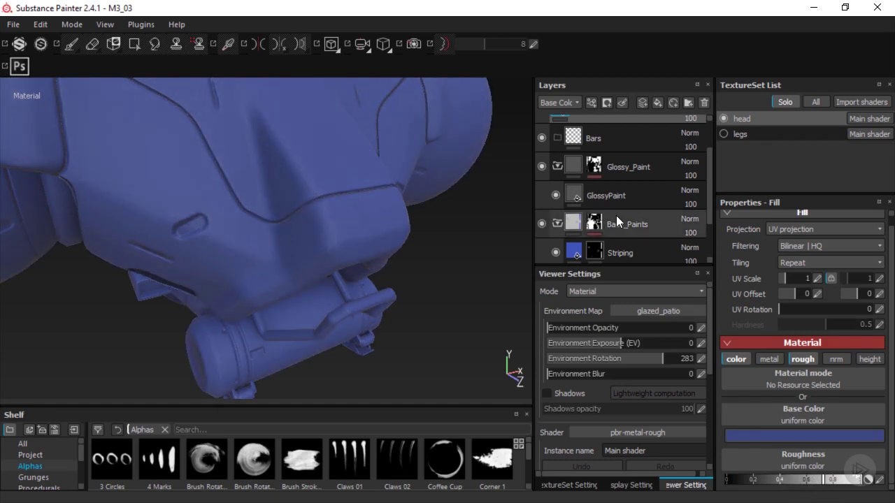
- Move the Bars fill layer into the Bars folder and add a black mask to the folder
scroll(616, 215, "up", 2)
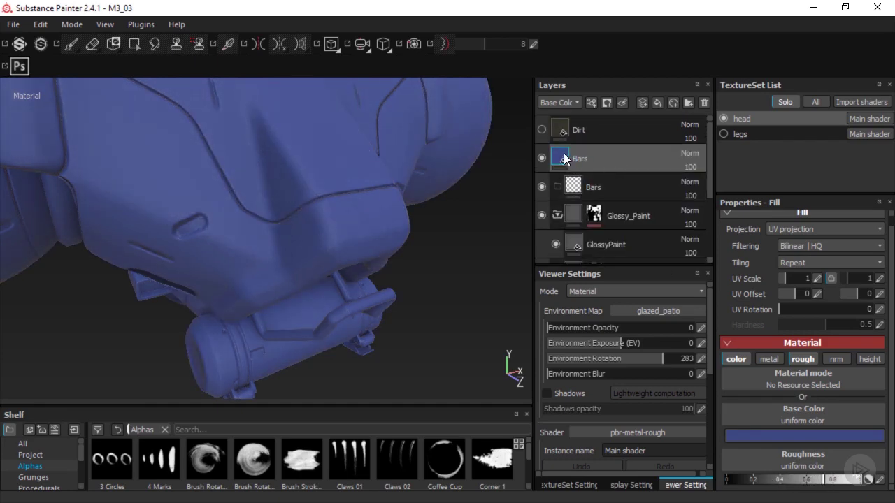
left_click_drag(564, 158, 575, 188)
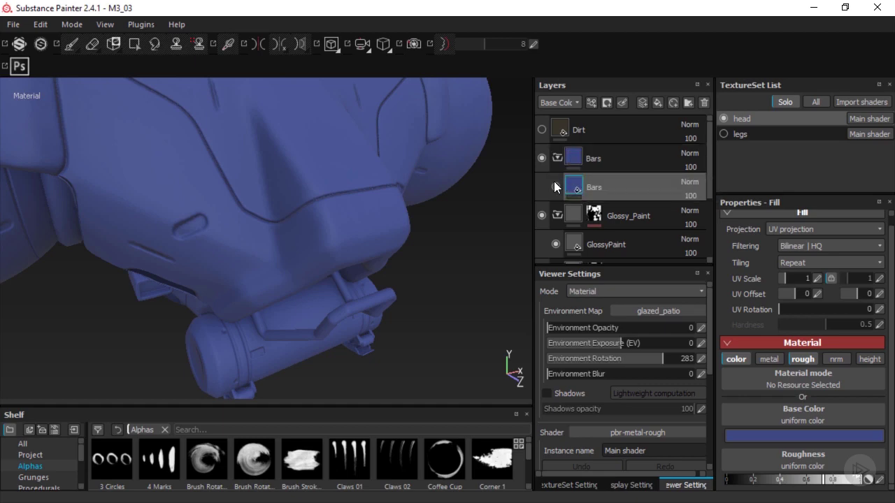
left_click(570, 159)
left_click(607, 103)
left_click(622, 132)
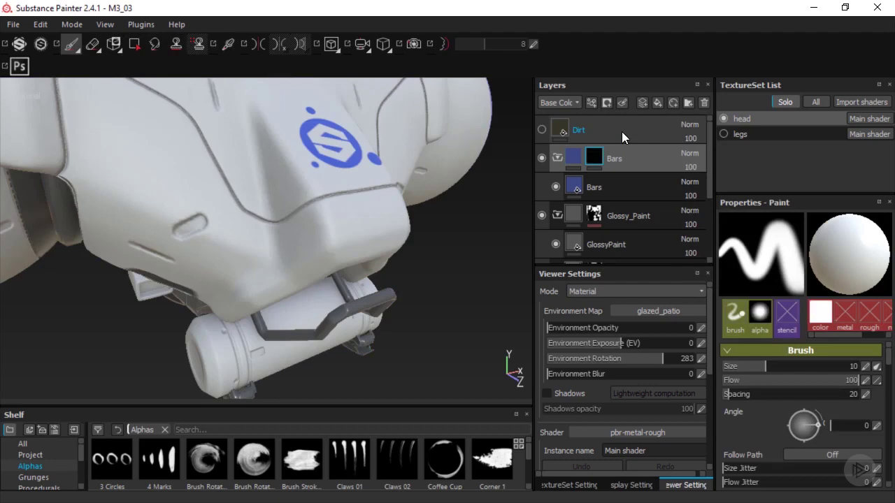
- Try brushing the Bars mask onto the guard bars above the tank, and undo the strokes
mouse_move(320, 310)
left_mouse_down("alt")
mouse_move(410, 293)
mouse_move(453, 219)
mouse_move(425, 223)
mouse_move(427, 235)
mouse_move(404, 223)
mouse_move(412, 234)
mouse_move(358, 274)
left_mouse_up("alt")
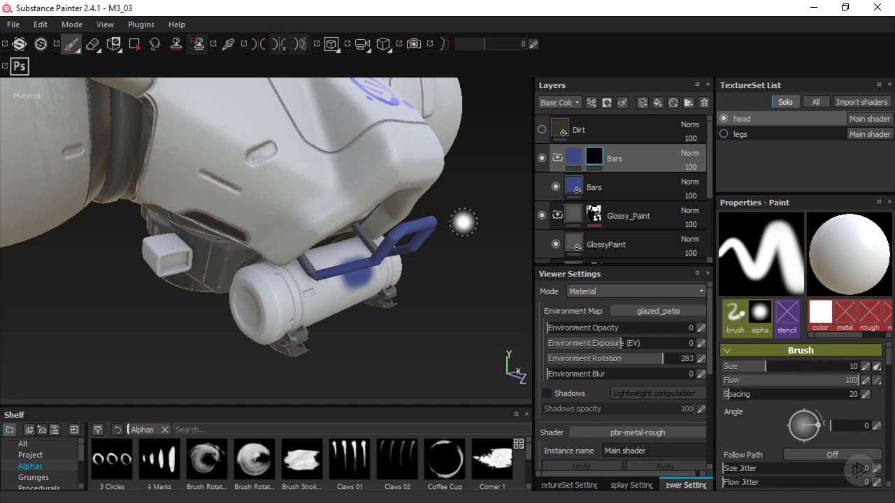
key("ctrl+z")
key("ctrl+z")
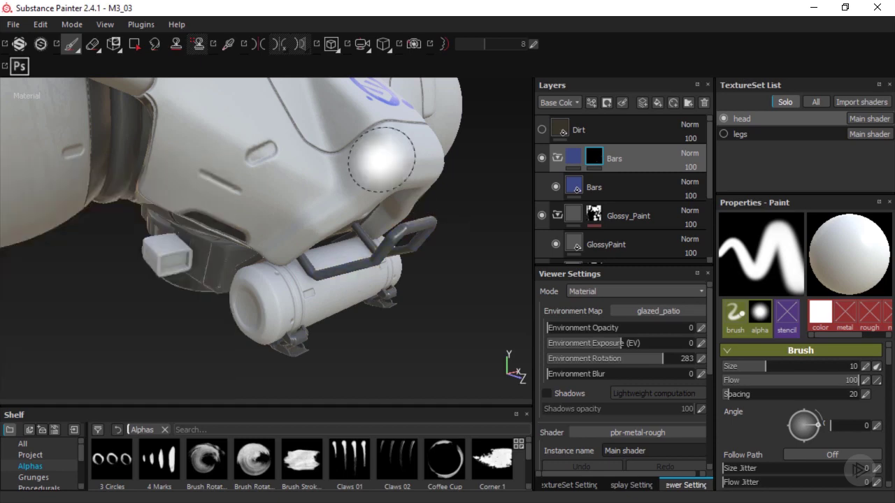
- Fill a patch across the front of the head in the Bars mask using Polygon Fill in triangle mode
left_click(135, 44)
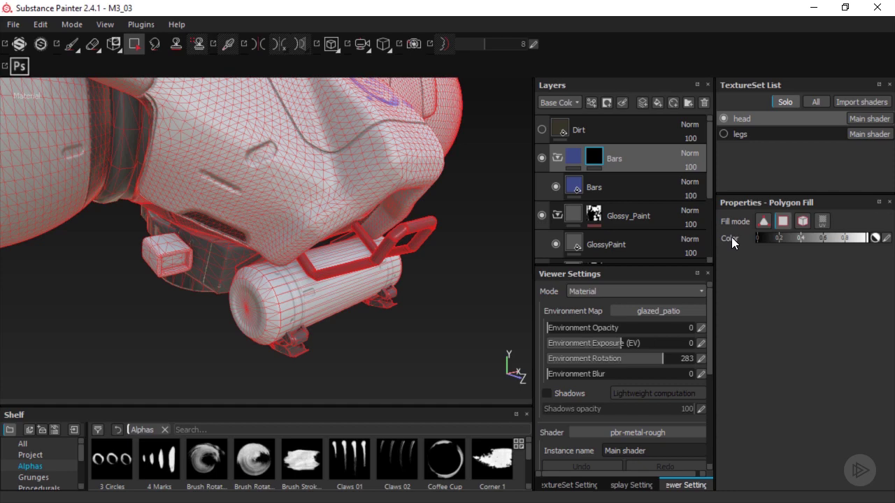
left_click(764, 221)
left_click_drag(325, 154, 438, 194)
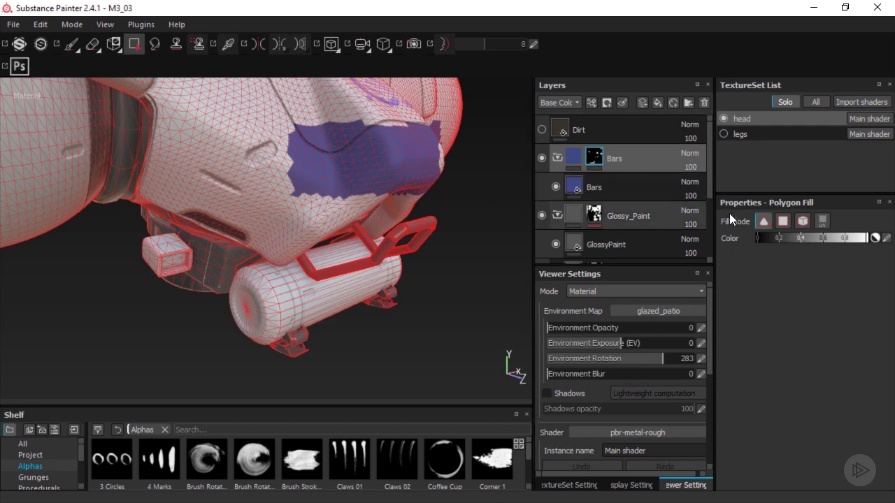
- Set the Polygon Fill color to black and erase the patch on the head, checking the Bars mask in isolation along the way
left_click(754, 239)
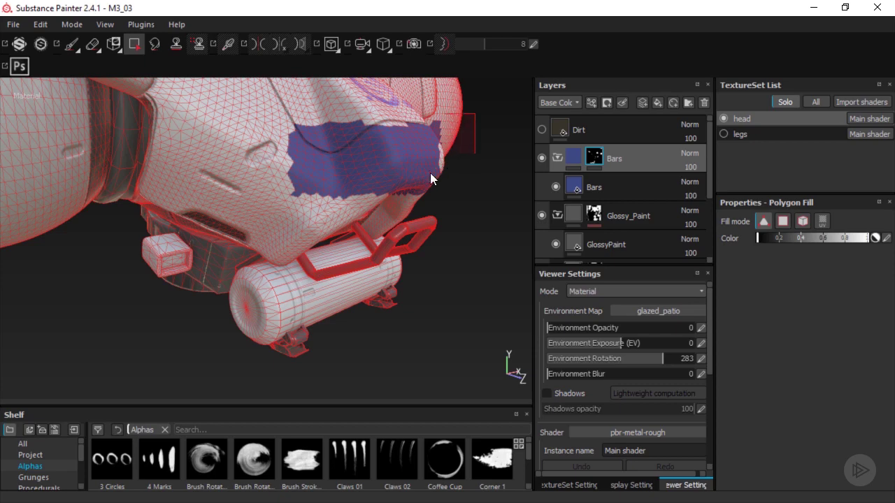
left_click_drag(430, 173, 370, 216)
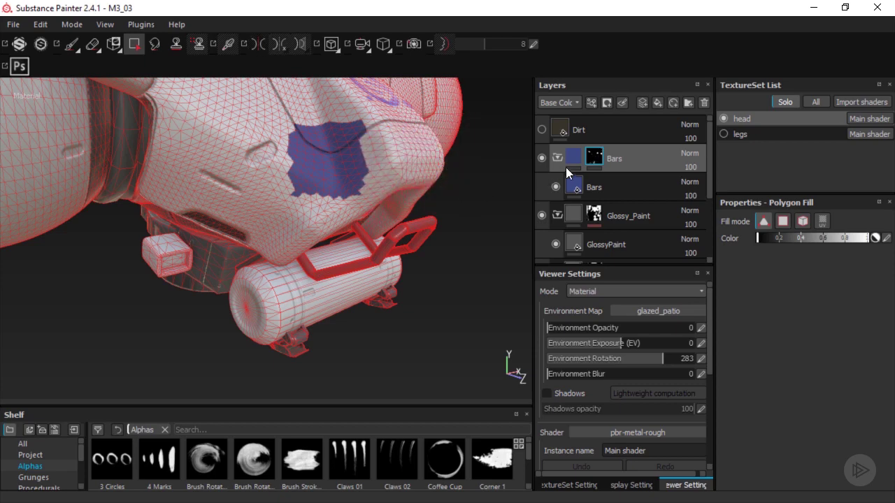
left_click(594, 163, "alt")
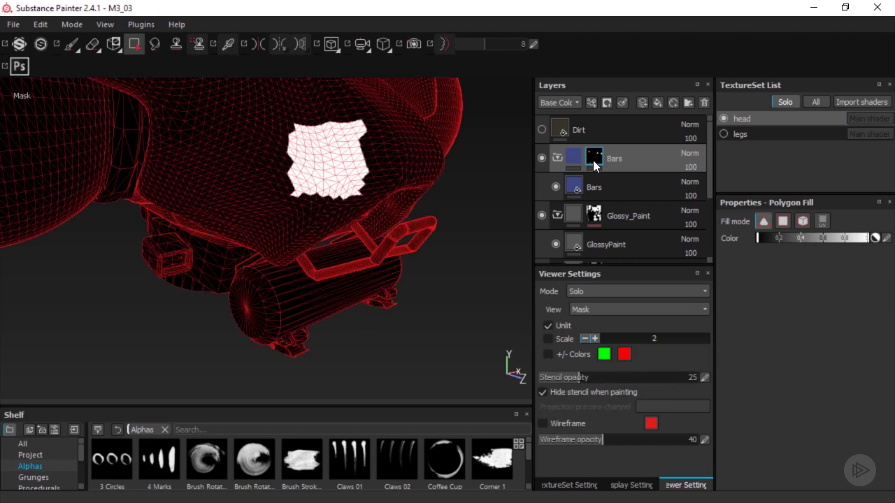
left_click(594, 165, "alt")
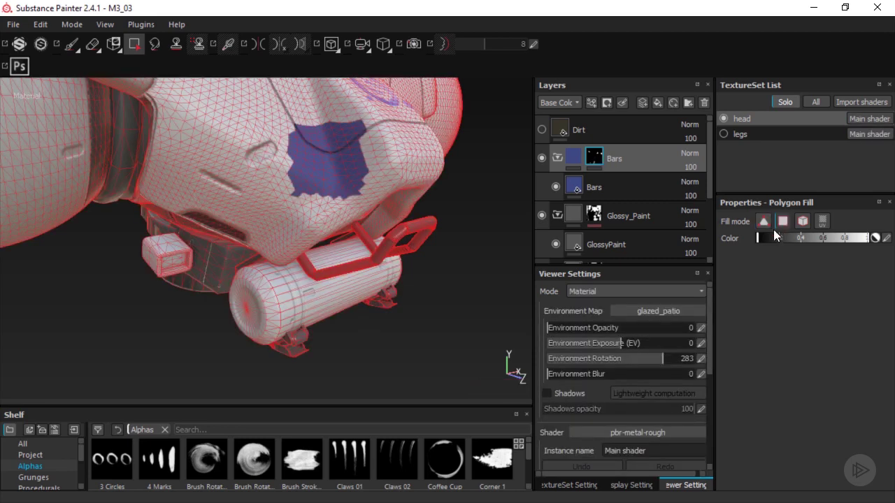
left_click_drag(458, 114, 285, 230)
- Reset the fill color to white, try a polygon-mode fill across the front of the head, and undo it
left_click_drag(808, 239, 869, 241)
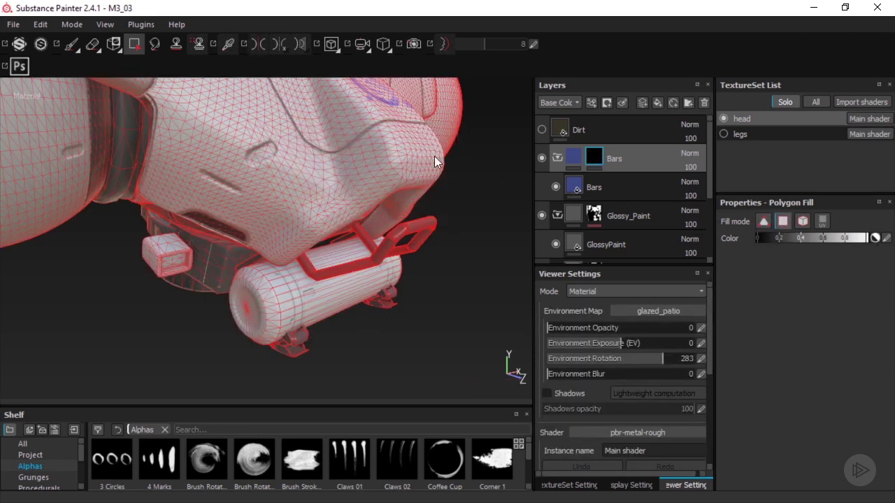
left_click_drag(456, 119, 322, 199)
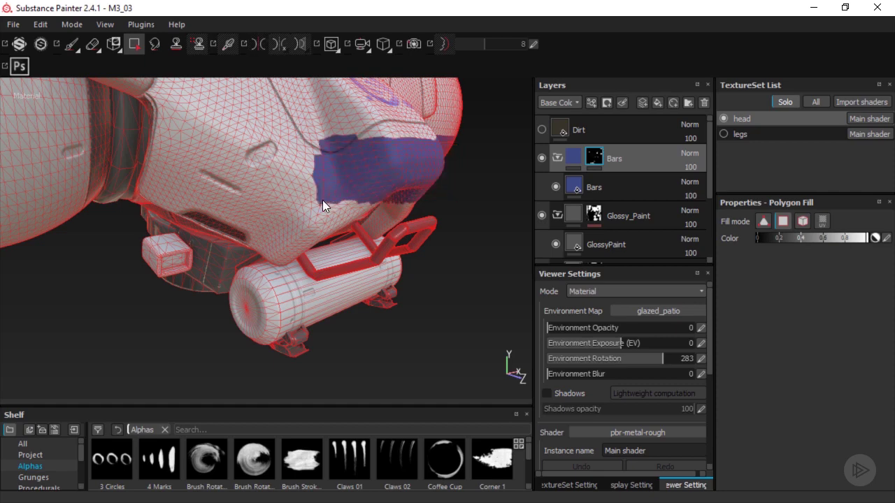
key("ctrl+z")
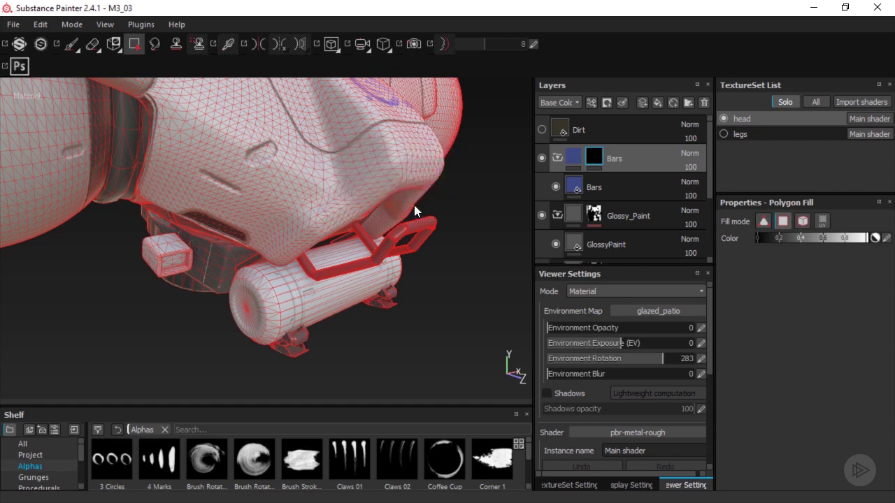
- Try mesh fill on the main head shell and the tank in the Bars mask, and undo both fills
left_click(801, 222)
left_click(322, 183)
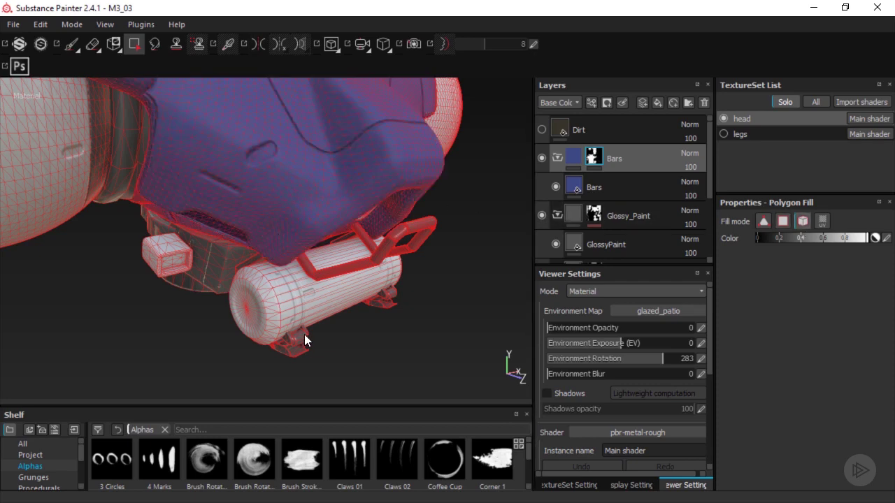
left_click(288, 314)
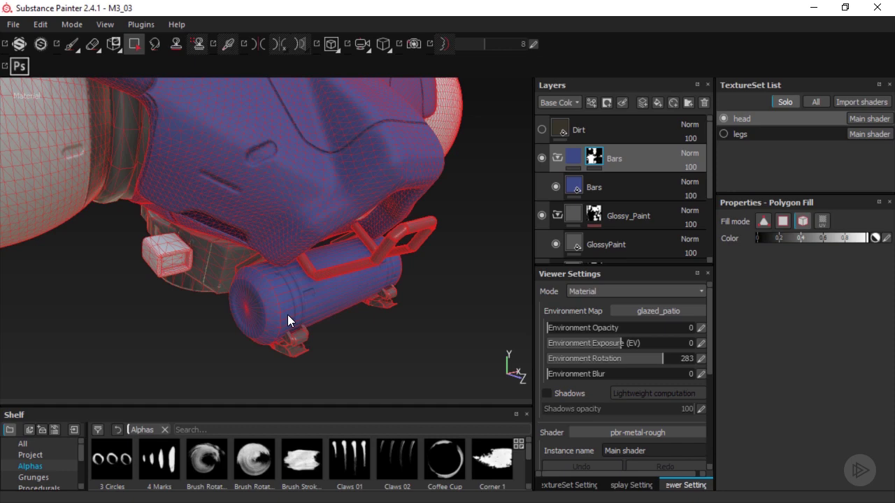
key("ctrl+z")
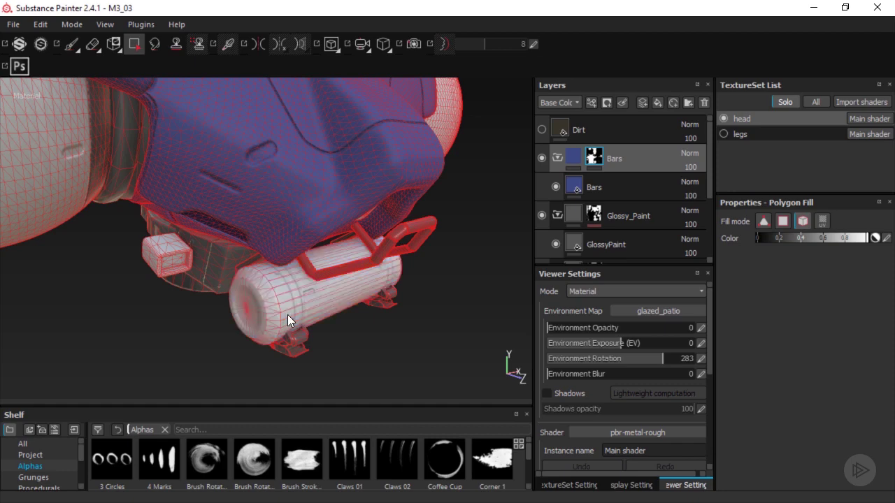
key("ctrl+z")
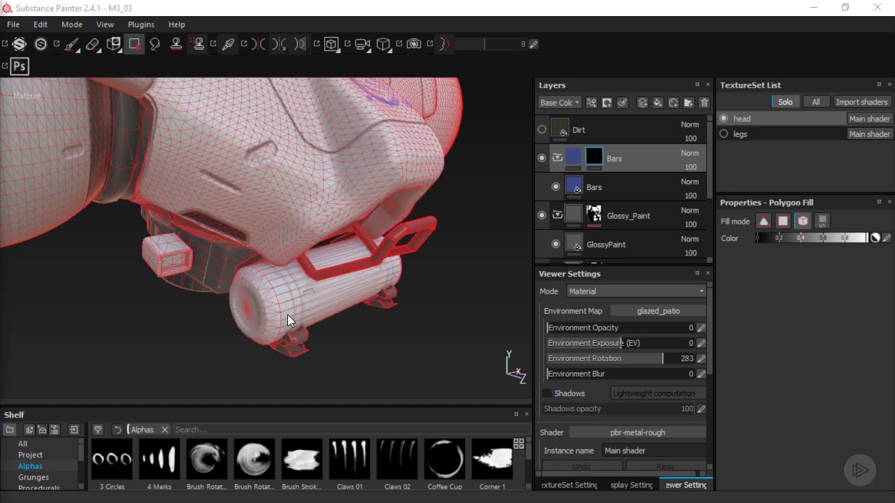
- Fill the main head shell and the tank's cylindrical body in the Bars mask using UV chunk fill
left_click(822, 221)
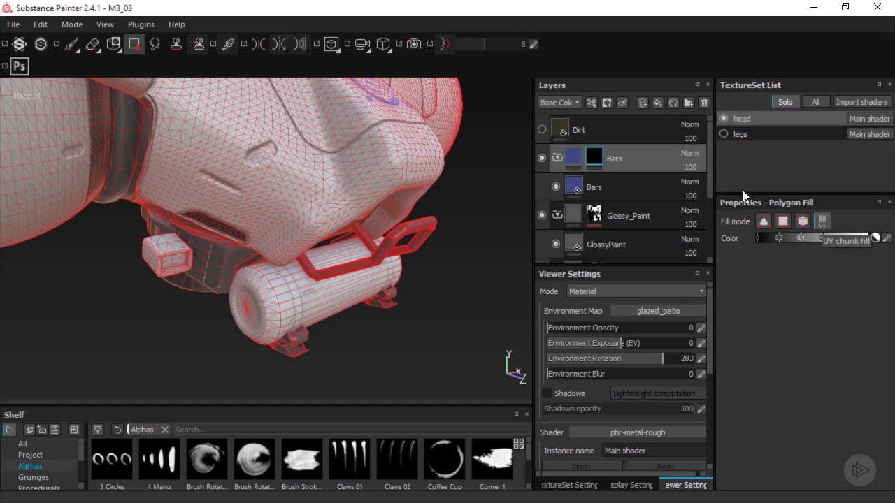
left_click(359, 168)
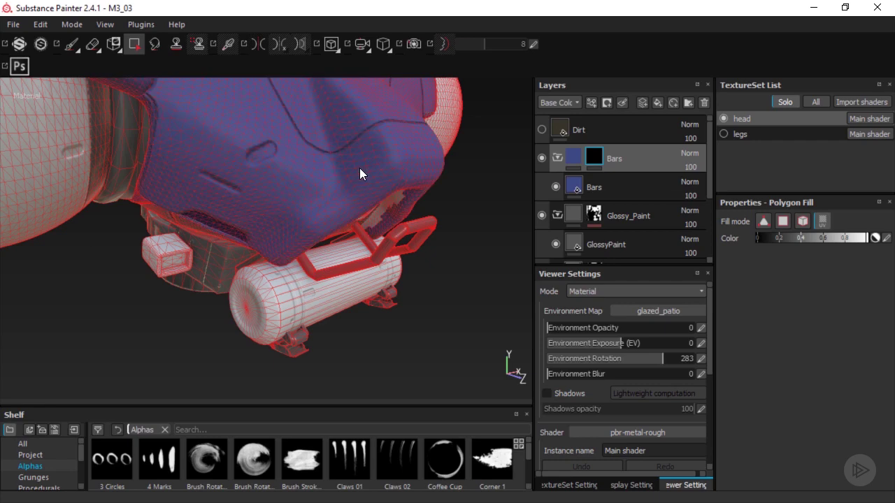
left_click(303, 308)
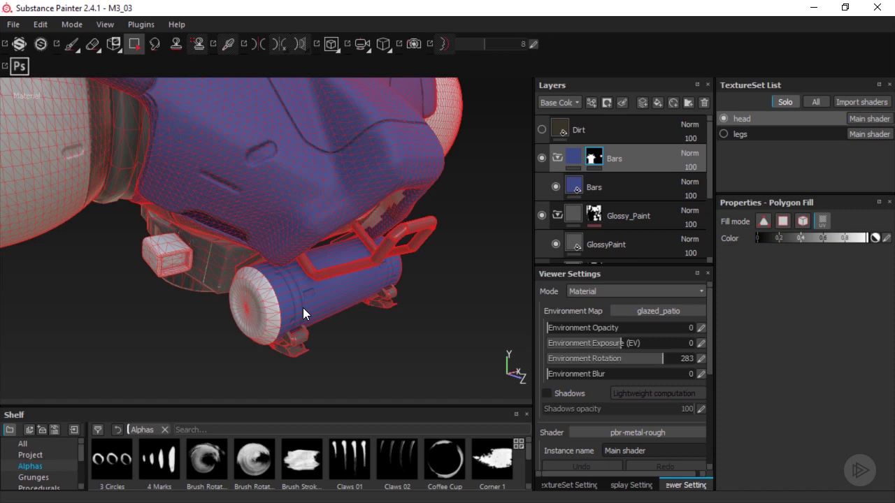
- Show the 3D and 2D views together and fill the circular UV islands in the Bars mask using UV chunk fill
left_click(333, 46)
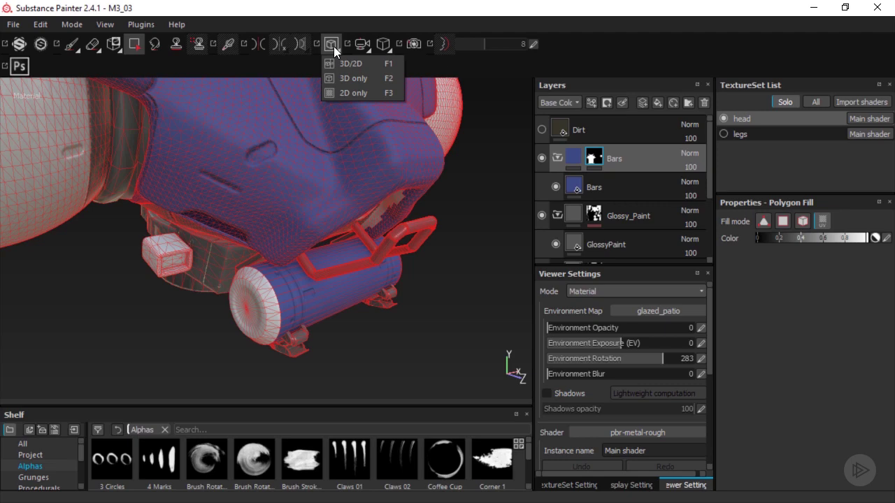
left_click(333, 65)
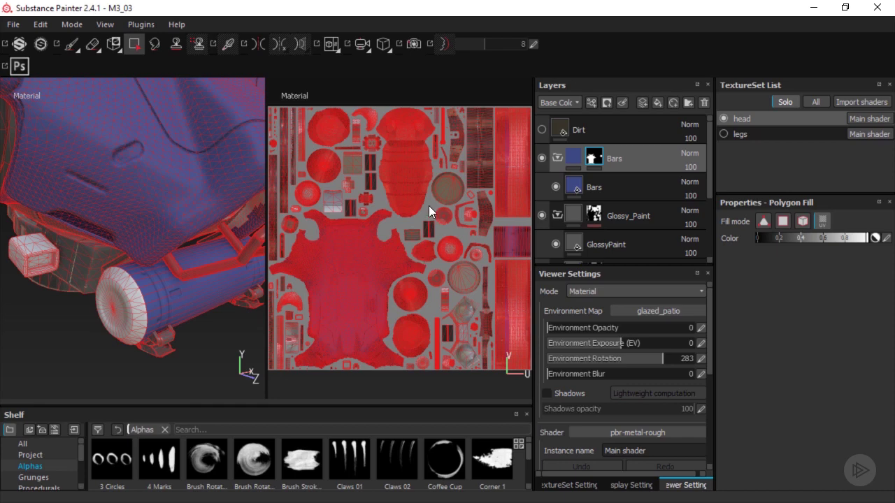
left_click(442, 190)
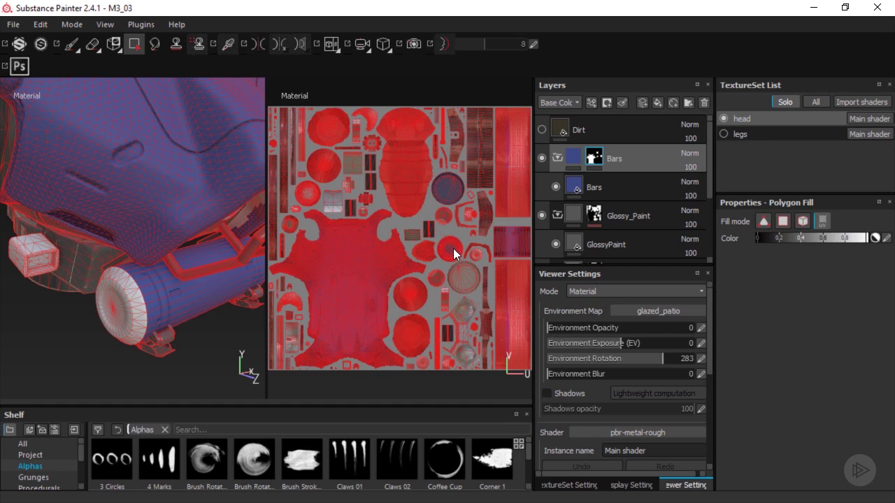
- Examine the filled UV islands in the 2D-only view, comparing the Bars mask, the material and the individual channels without the wireframe
left_click(595, 160, "alt")
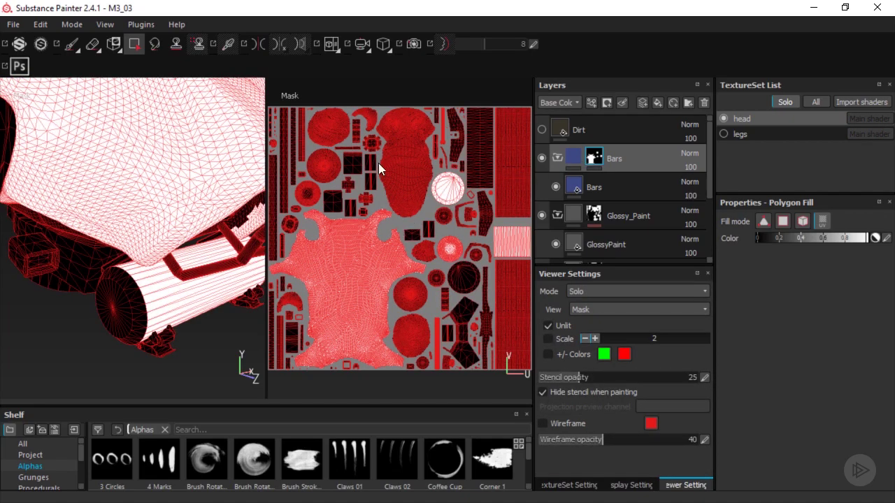
left_click(332, 43)
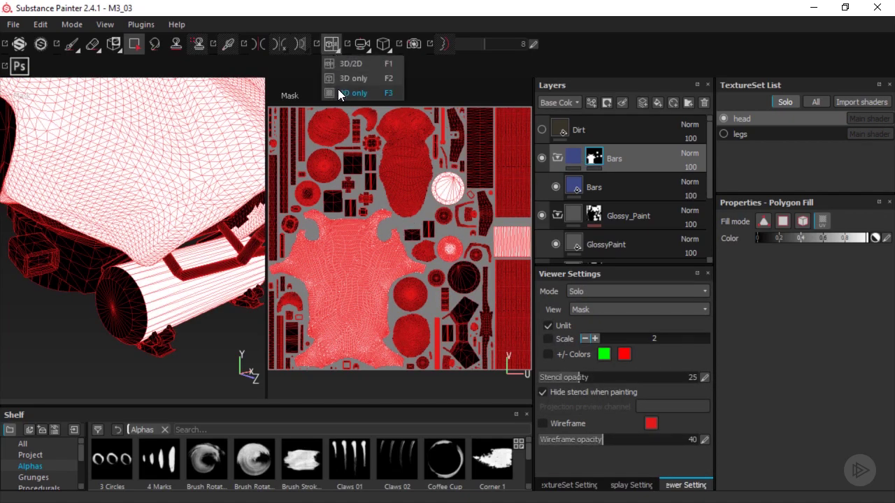
left_click(337, 88)
key("m")
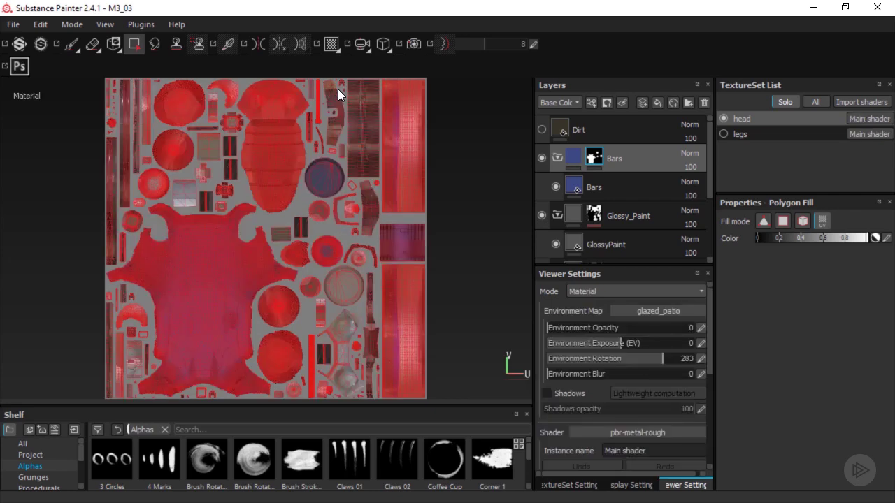
key("1")
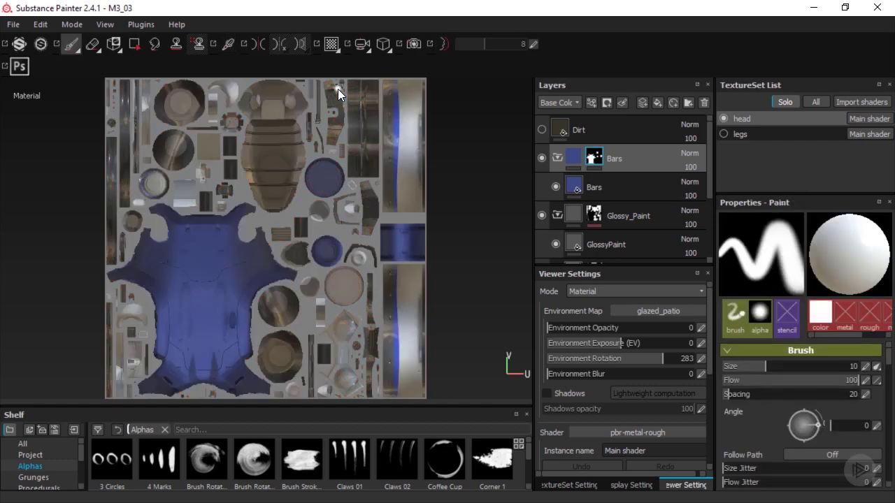
key("c")
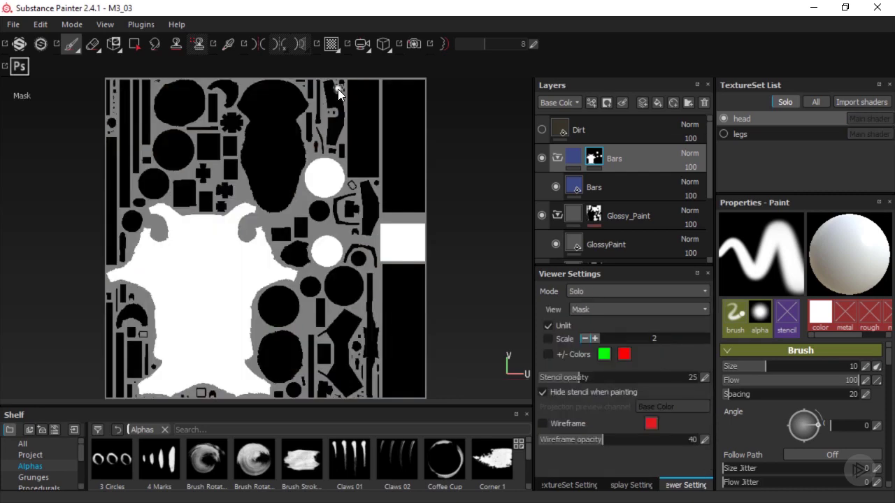
key("c")
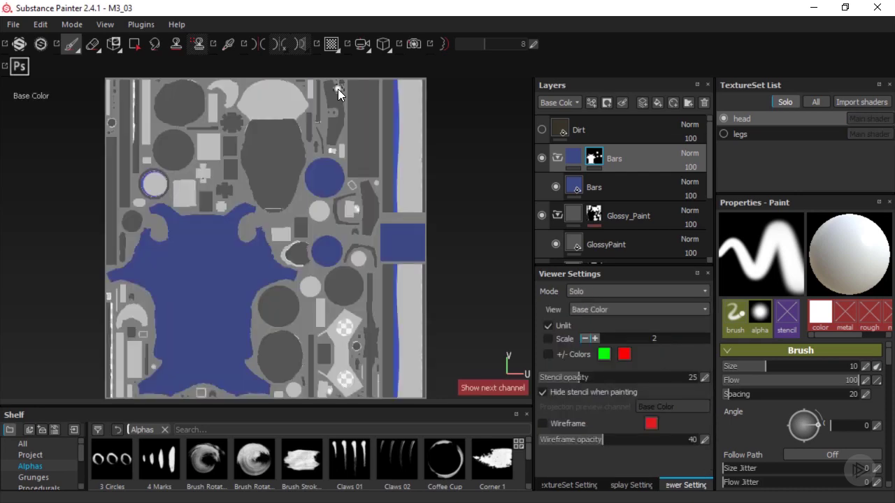
key("c")
key("c")
key("c")
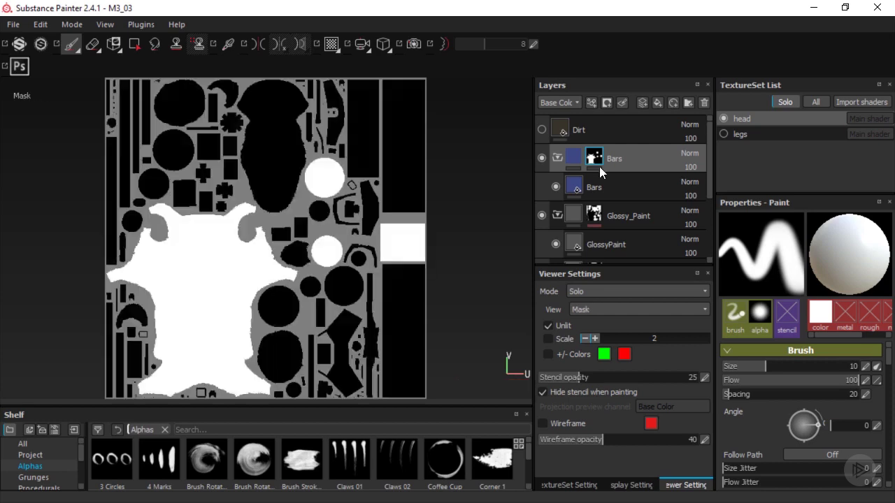
- Clear the Bars mask by polygon-filling all UV islands with black, and return to the 3D-only material view
key("4")
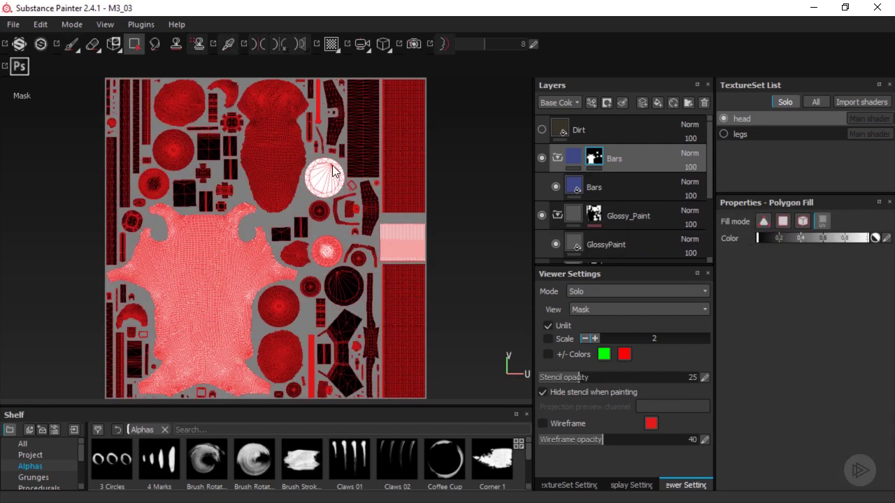
key("1")
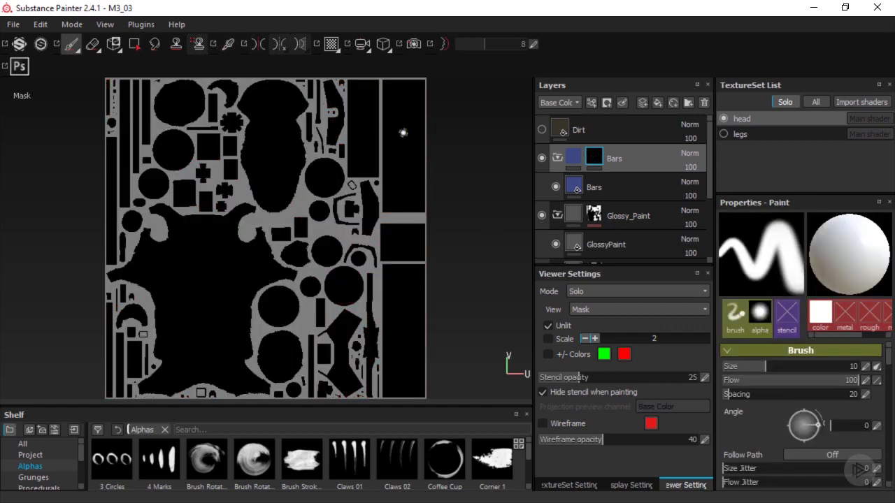
left_click(336, 48)
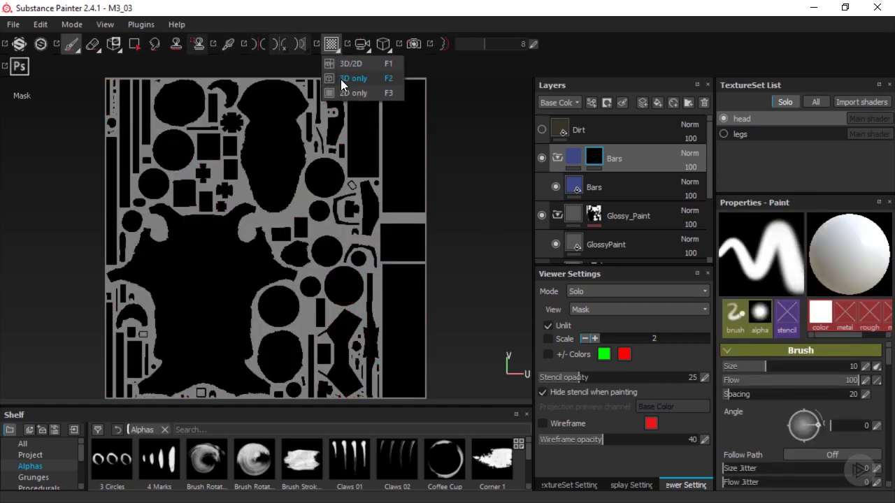
left_click(342, 80)
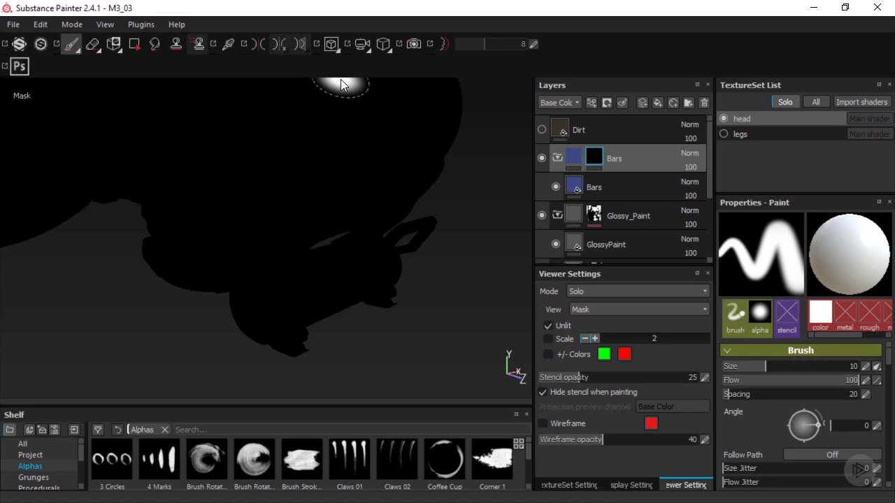
key("m")
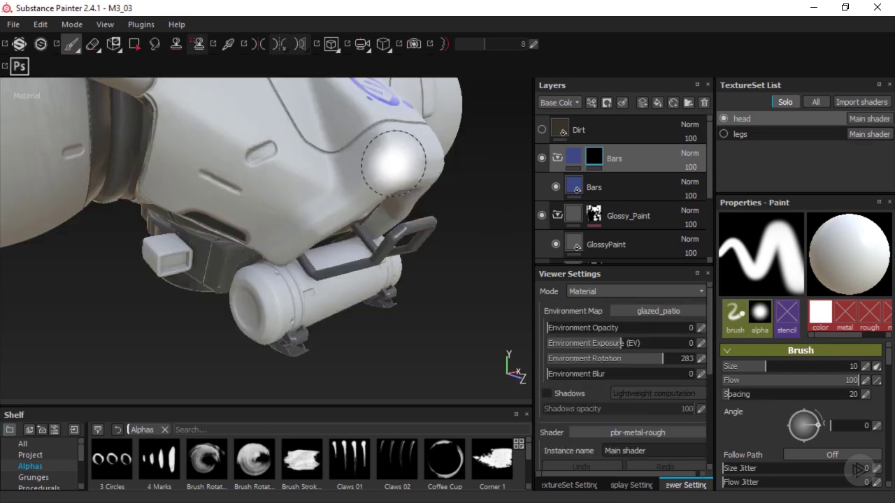
- Fill the bars above the tank with white in the Bars mask using mesh fill, and check the mask in isolation
left_click(135, 47)
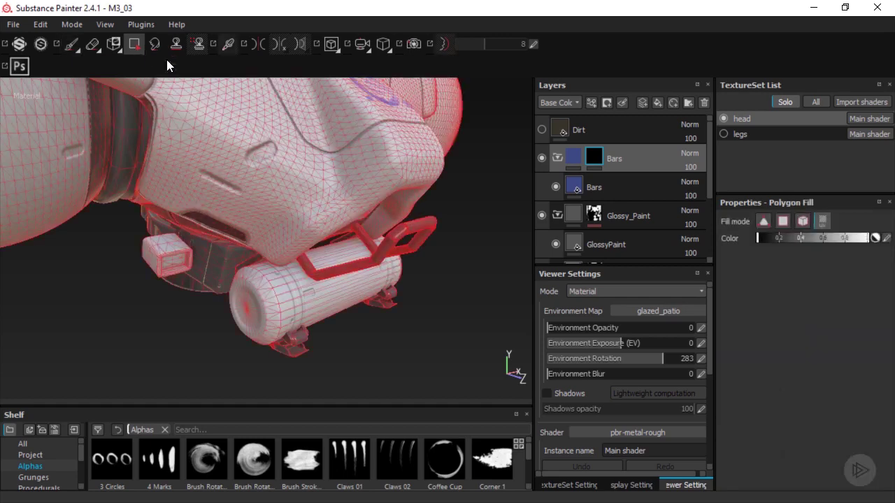
left_click(802, 223)
left_click_drag(856, 244, 874, 249)
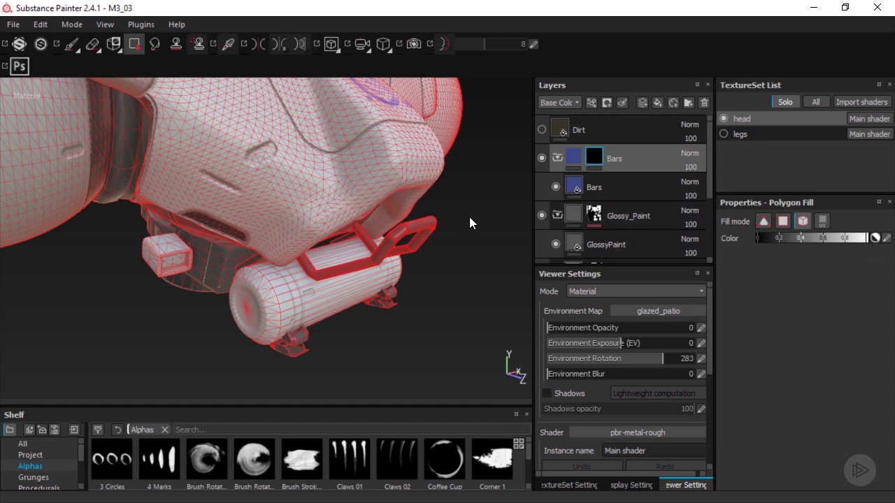
left_click_drag(469, 214, 425, 243)
key("1")
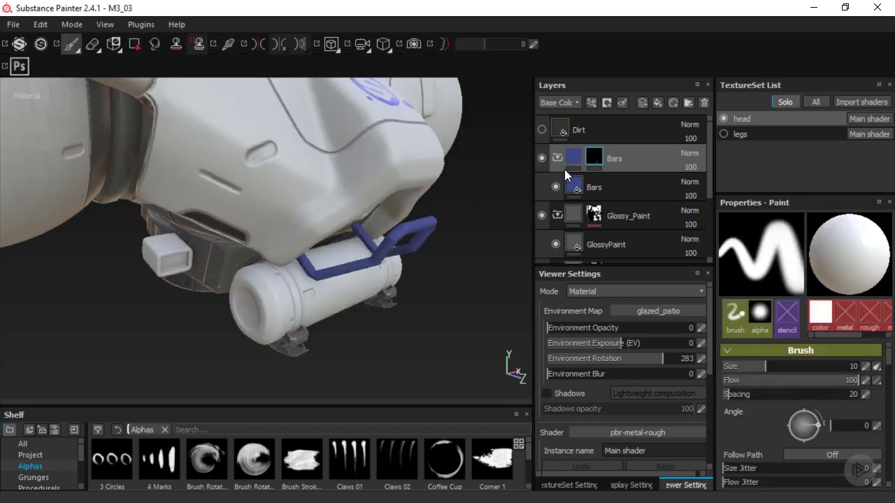
left_click(599, 158, "alt")
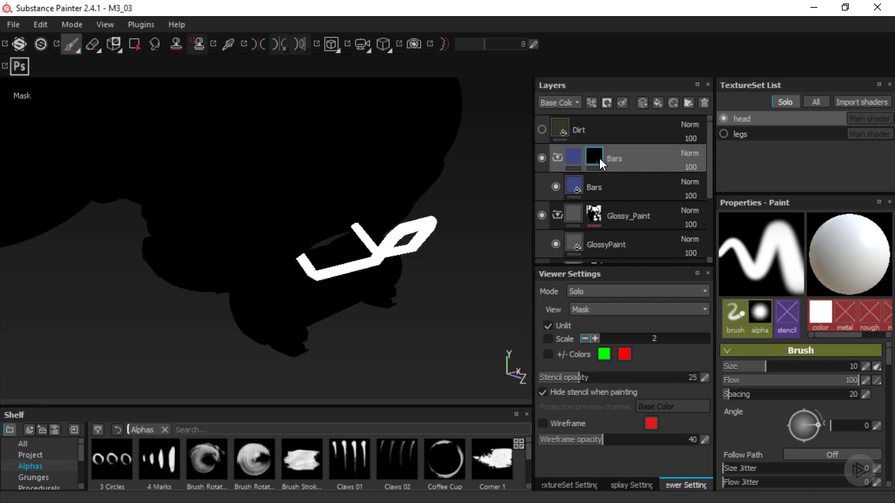
key("m")
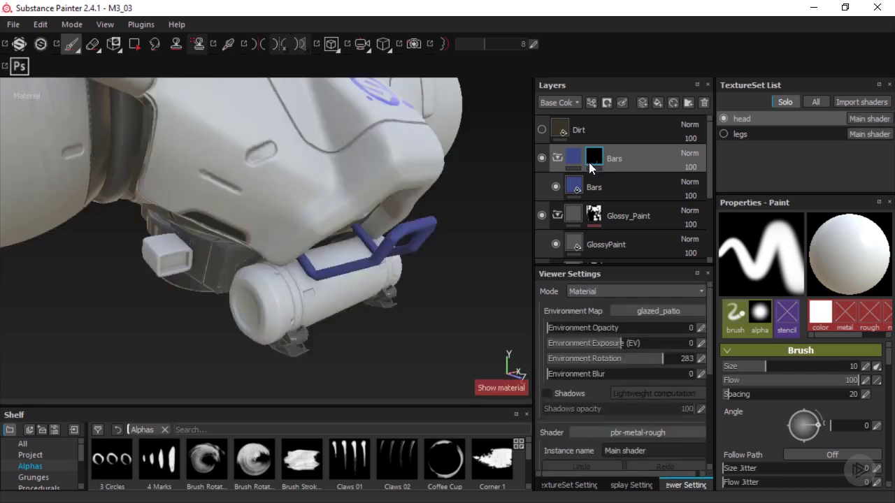